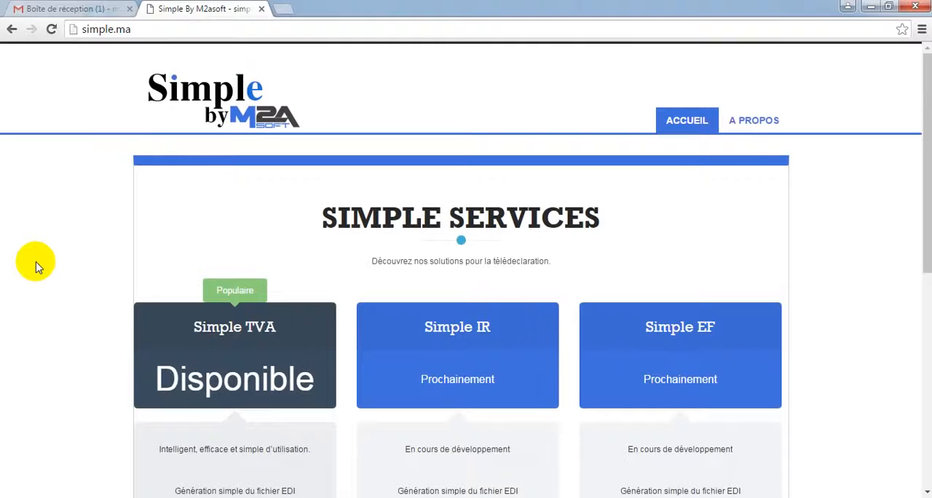
Look through the Simple services page and open the test version of the available Simple TVA service
{"action": "scroll", "coordinate": [38, 267], "scroll_direction": "down", "scroll_amount": 1}
{"action": "scroll", "coordinate": [38, 267], "scroll_direction": "down", "scroll_amount": 1}
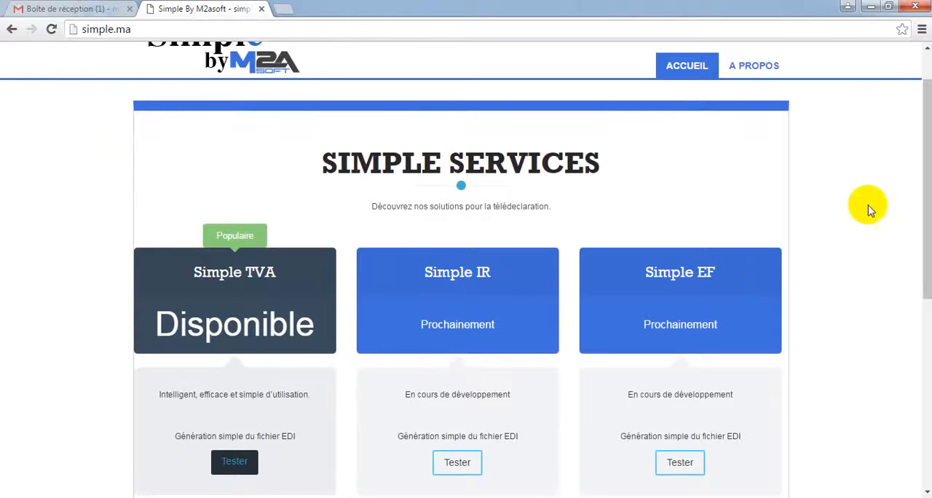
{"action": "left_click_drag", "start_coordinate": [927, 194], "coordinate": [922, 217]}
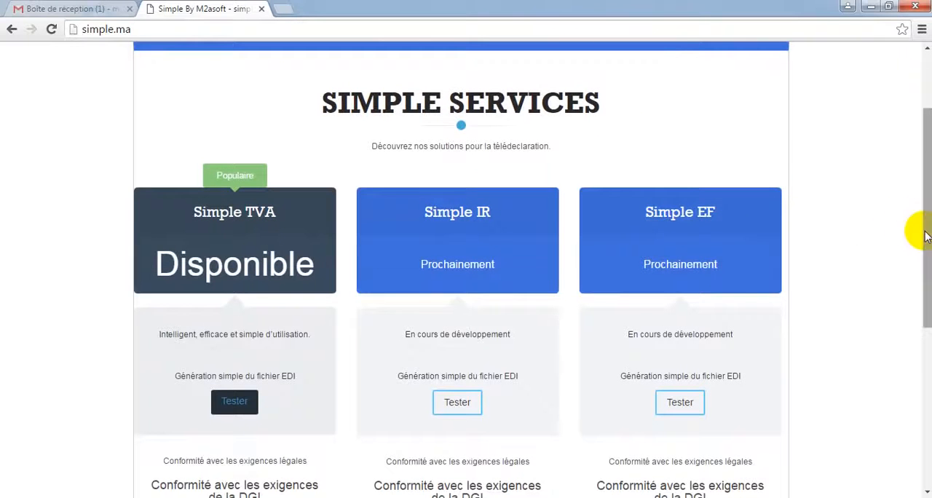
{"action": "left_click_drag", "start_coordinate": [926, 231], "coordinate": [929, 391]}
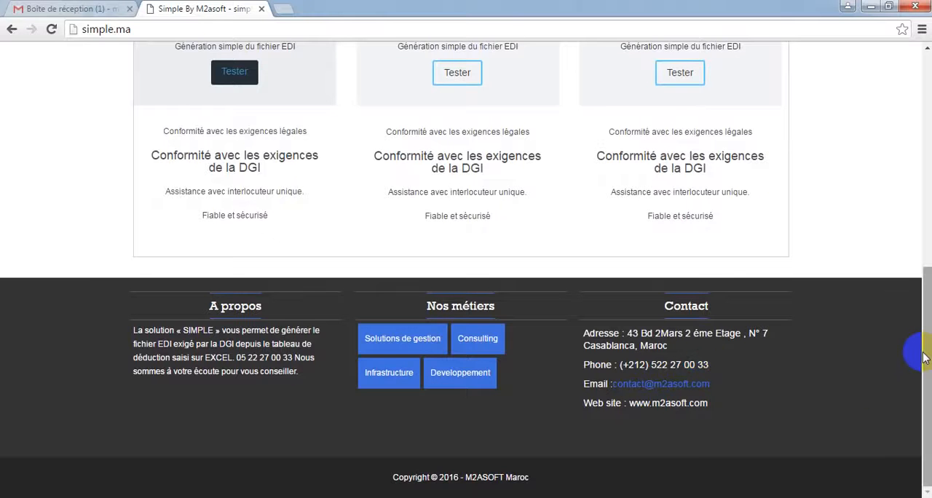
{"action": "left_click_drag", "start_coordinate": [925, 357], "coordinate": [922, 234]}
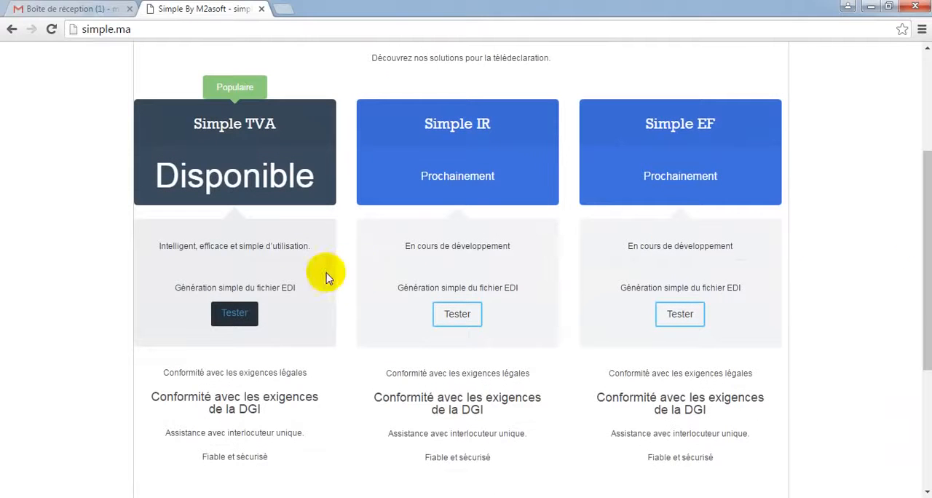
{"action": "left_click", "coordinate": [235, 313]}
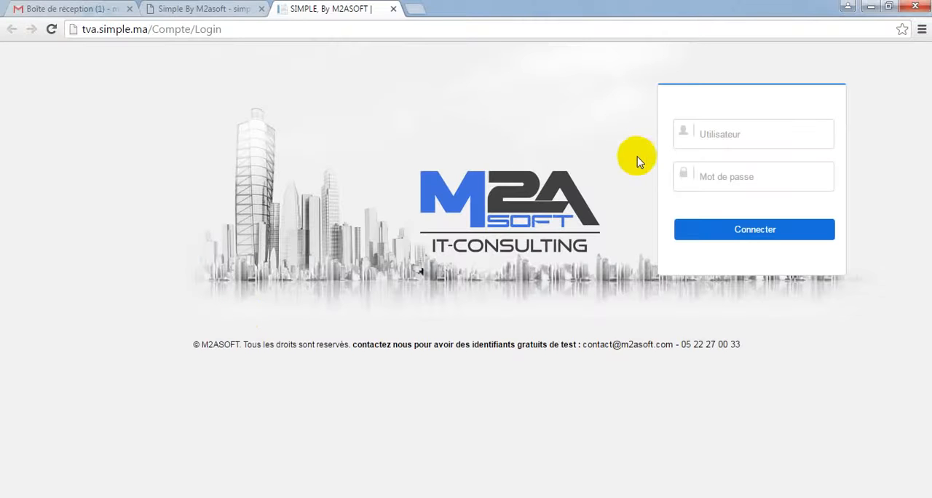
Sign in to the Simple TVA service with the username "test" and the account password
{"action": "left_click", "coordinate": [732, 134]}
{"action": "type", "text": "test"}
{"action": "key", "text": "Tab"}
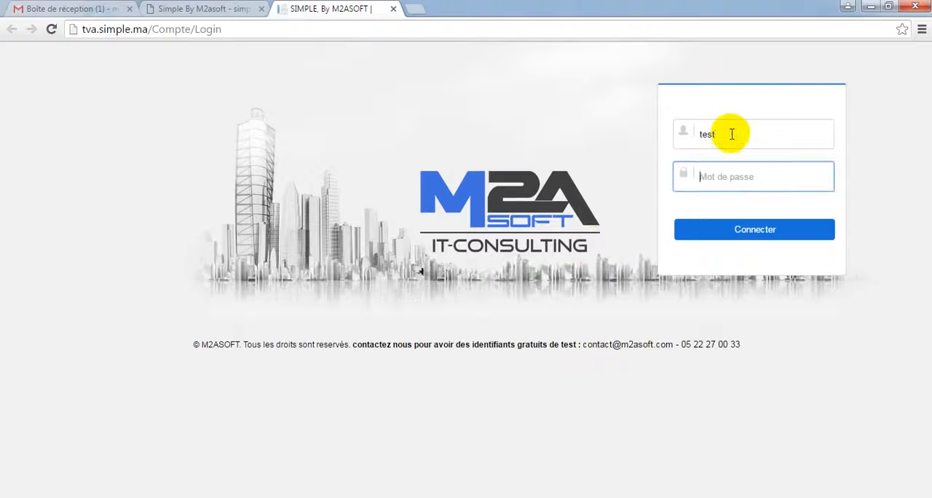
{"action": "type", "text": "te"}
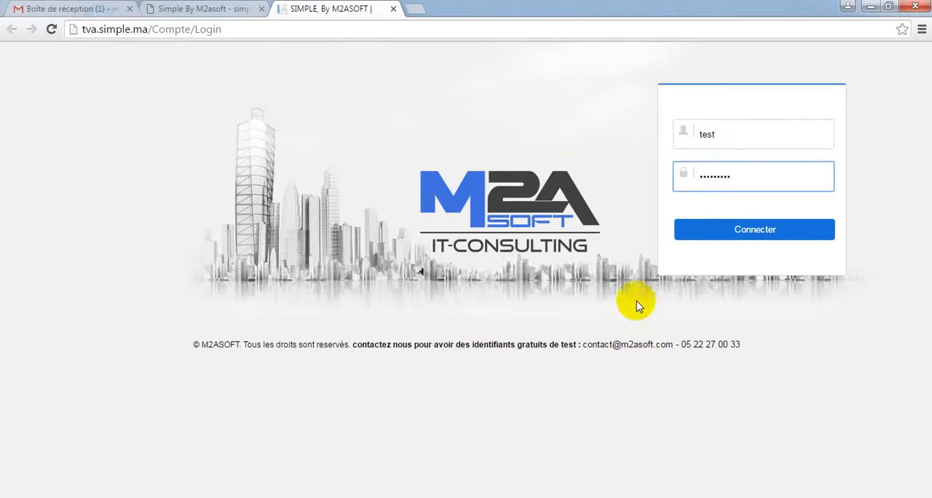
{"action": "left_click", "coordinate": [752, 232]}
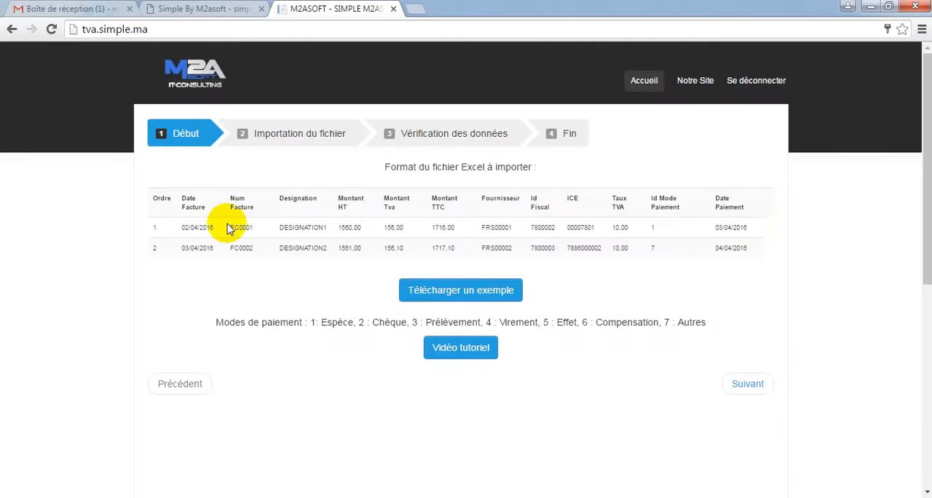
Download the example Excel deduction table from the start stage and open the downloaded workbook
{"action": "left_click", "coordinate": [472, 295]}
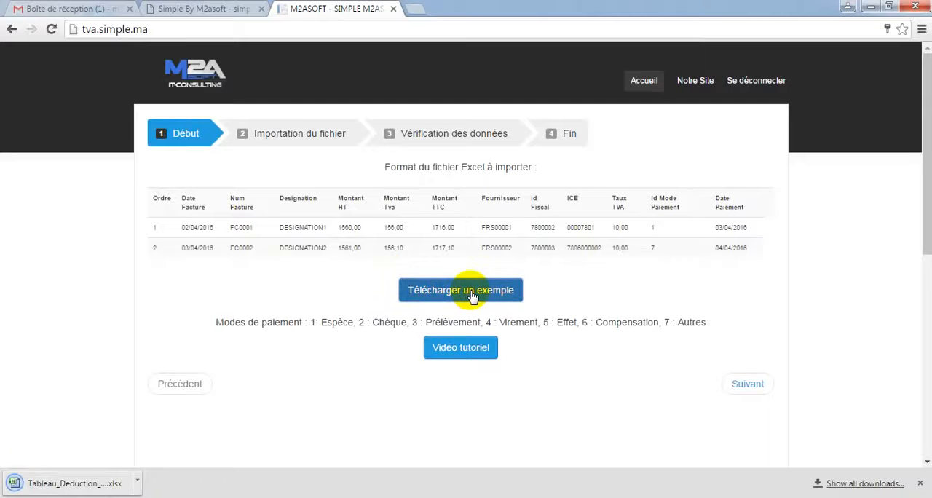
{"action": "left_click", "coordinate": [138, 484]}
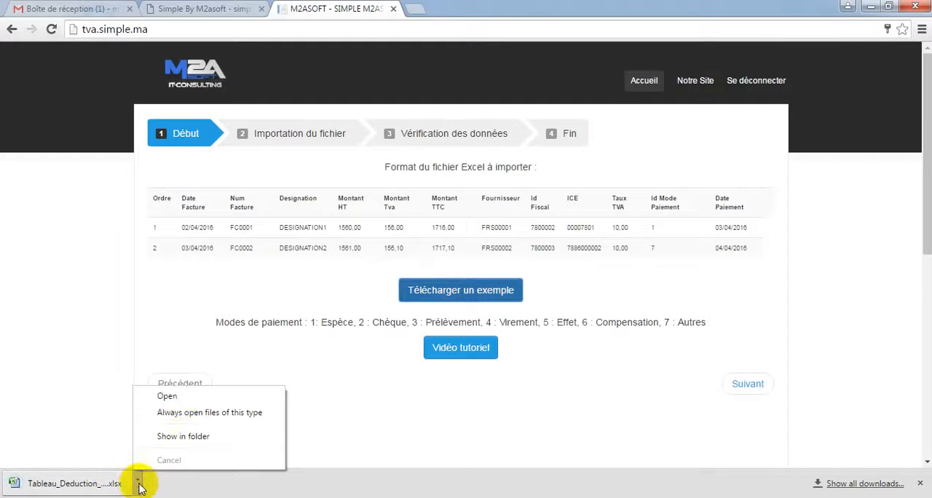
{"action": "left_click", "coordinate": [169, 394]}
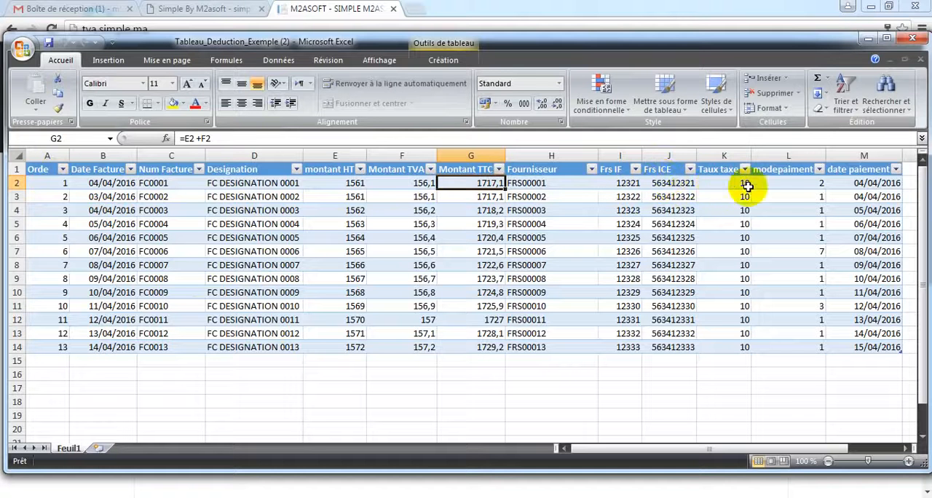
Compare the example workbook in Excel with the file format and payment mode codes on the Simple TVA web page
{"action": "left_click", "coordinate": [590, 7]}
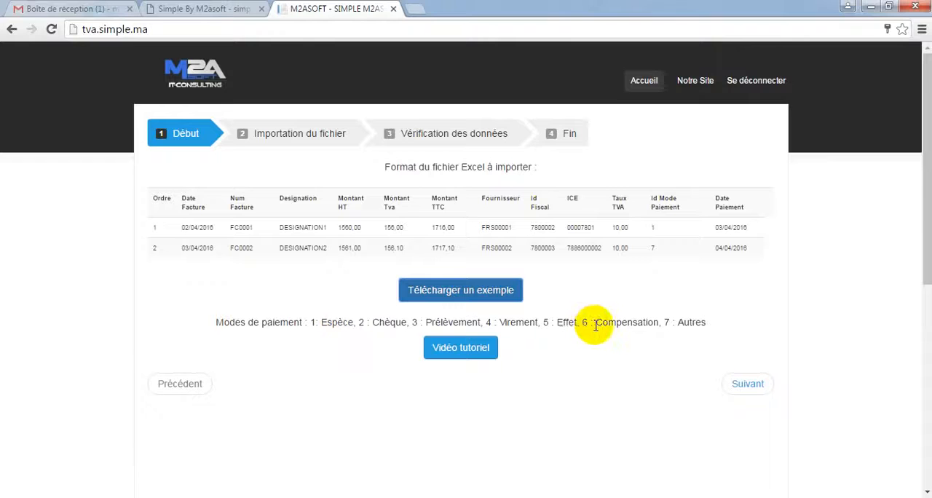
{"action": "left_click", "coordinate": [388, 497]}
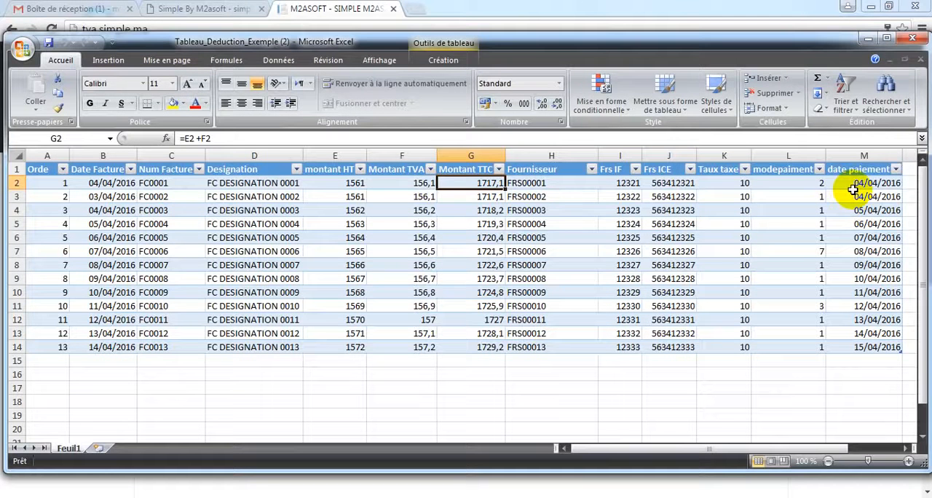
{"action": "left_click", "coordinate": [342, 8]}
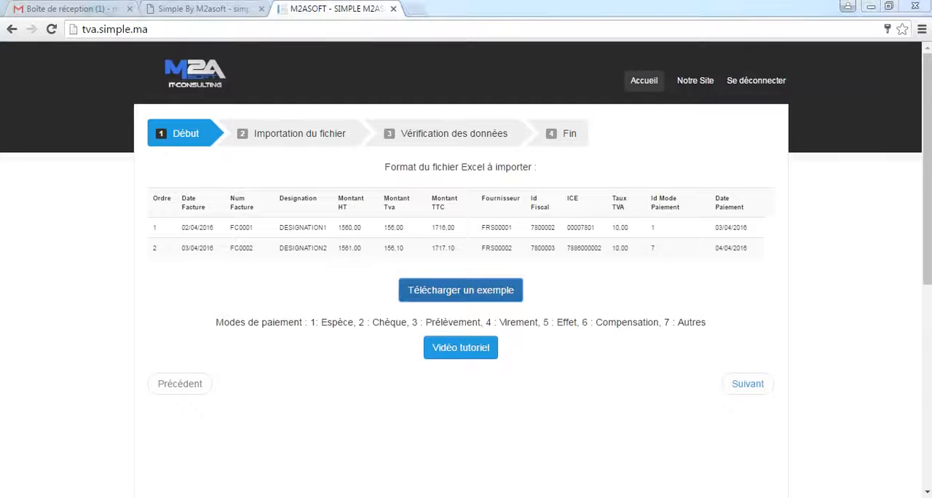
{"action": "key", "text": "alt+Tab"}
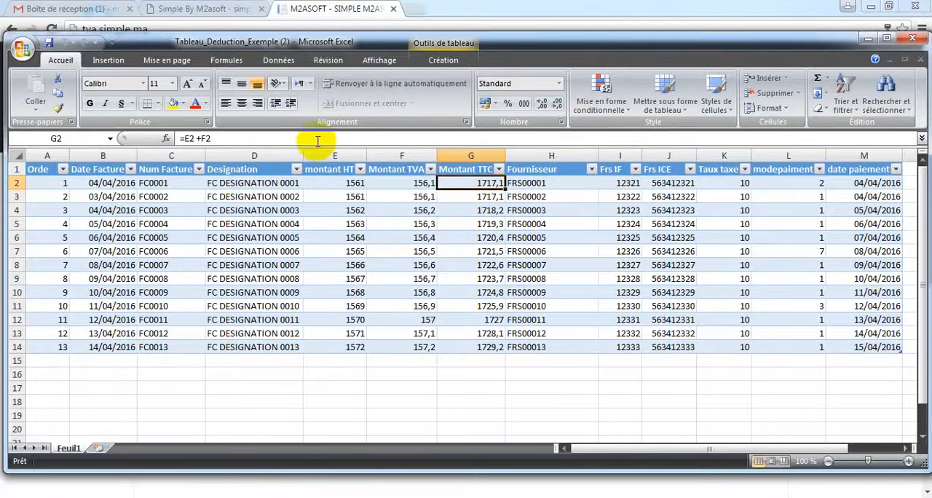
{"action": "left_click", "coordinate": [333, 7]}
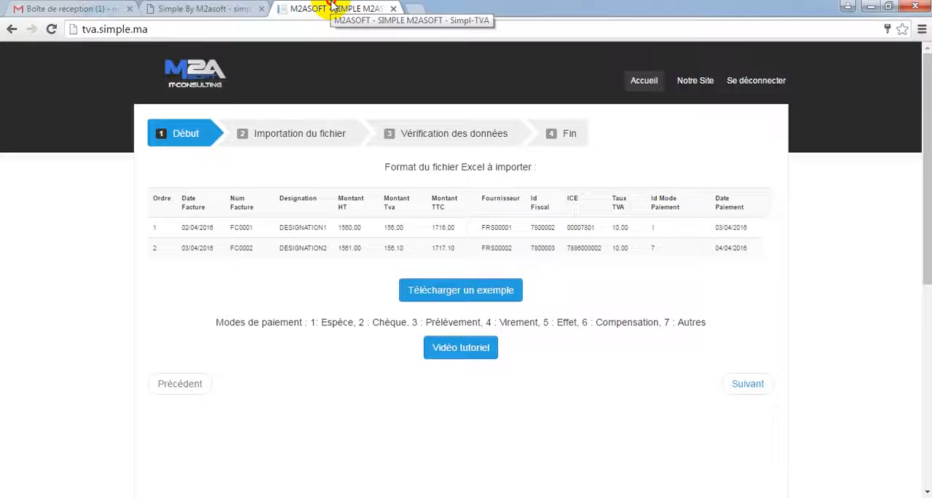
Import the file Tableau_Deduction_Exemple (2) from the Downloads folder at the file import stage
{"action": "left_click", "coordinate": [302, 140]}
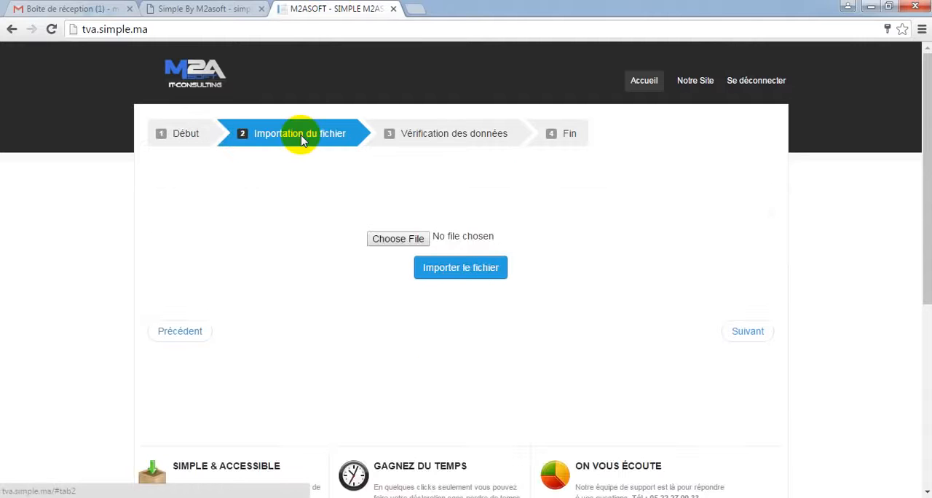
{"action": "left_click", "coordinate": [416, 241]}
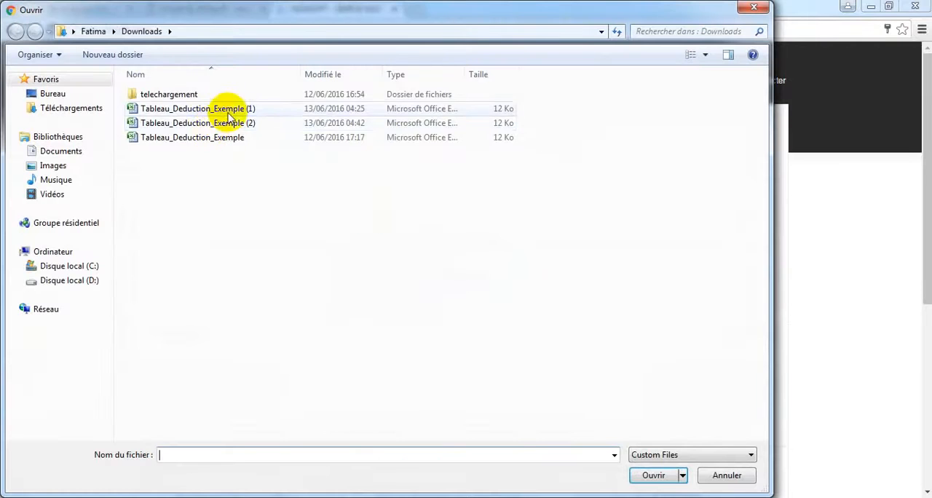
{"action": "double_click", "coordinate": [219, 123]}
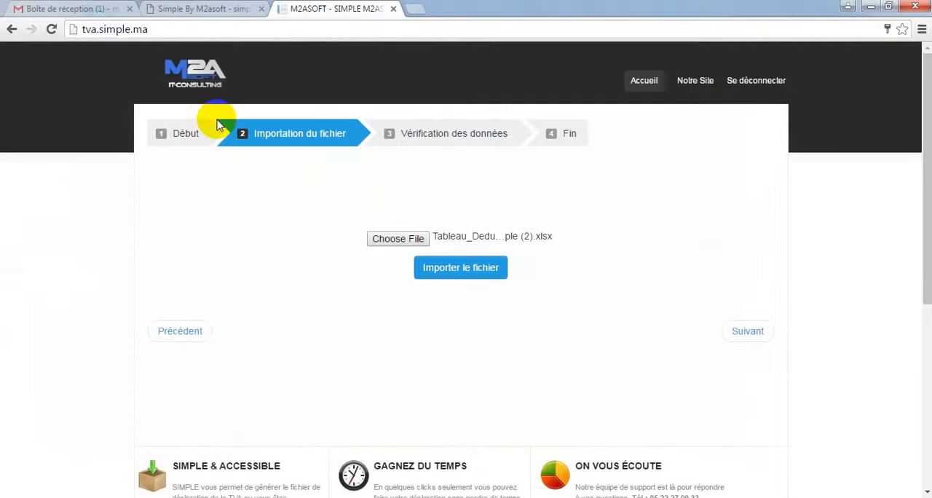
{"action": "left_click", "coordinate": [468, 273]}
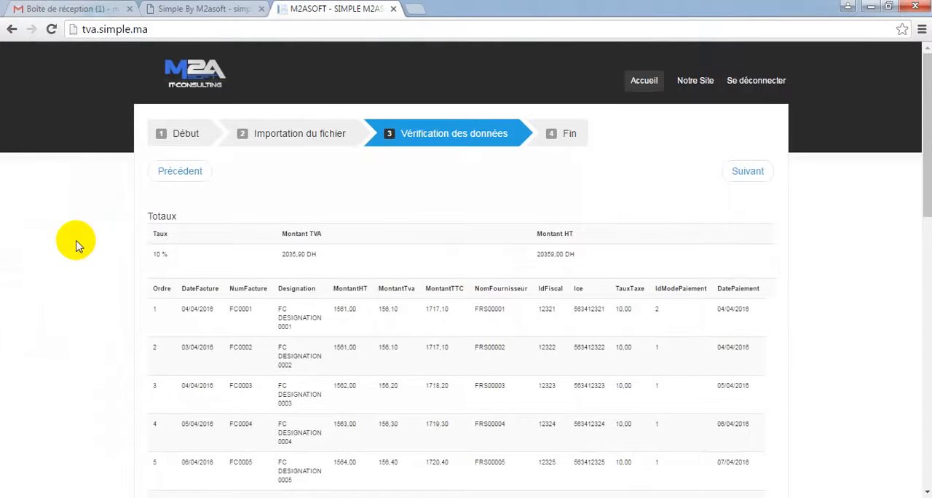
Review the totals and invoice lines of the imported table, and proceed to the final stage
{"action": "scroll", "coordinate": [79, 246], "scroll_direction": "down", "scroll_amount": 3}
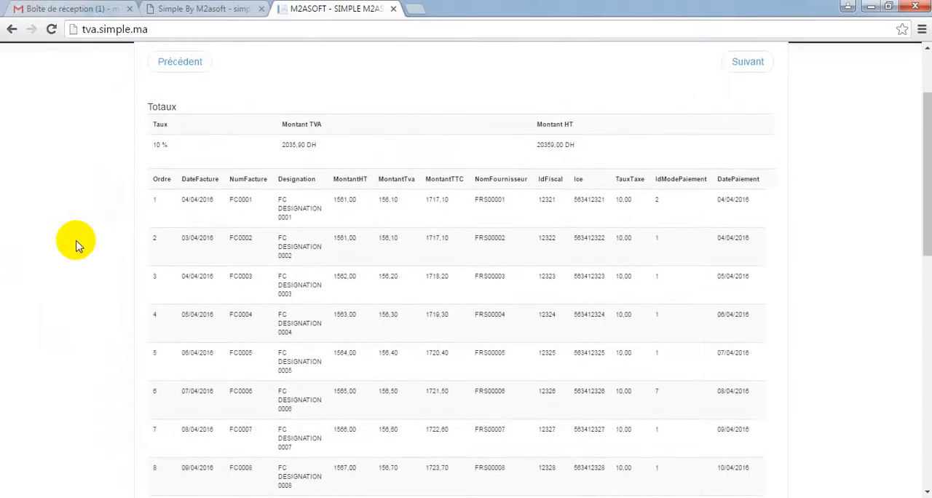
{"action": "scroll", "coordinate": [78, 247], "scroll_direction": "down", "scroll_amount": 2}
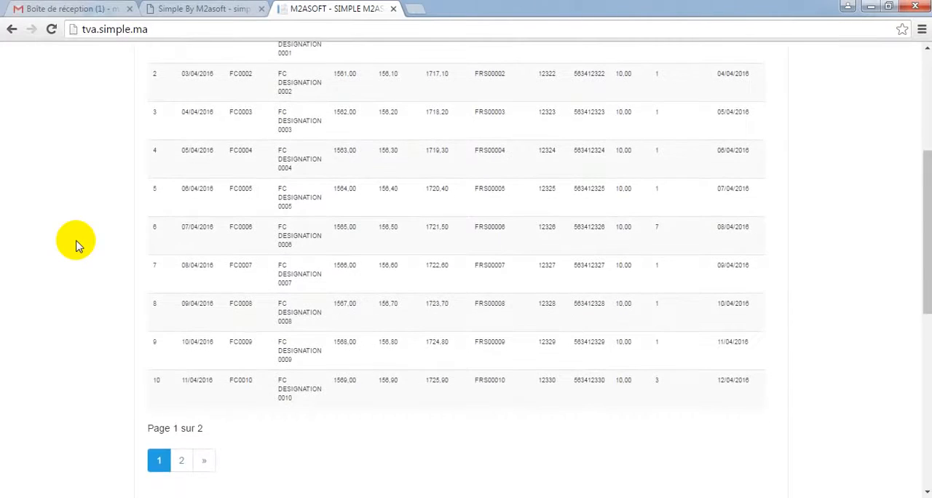
{"action": "scroll", "coordinate": [79, 246], "scroll_direction": "up", "scroll_amount": 3}
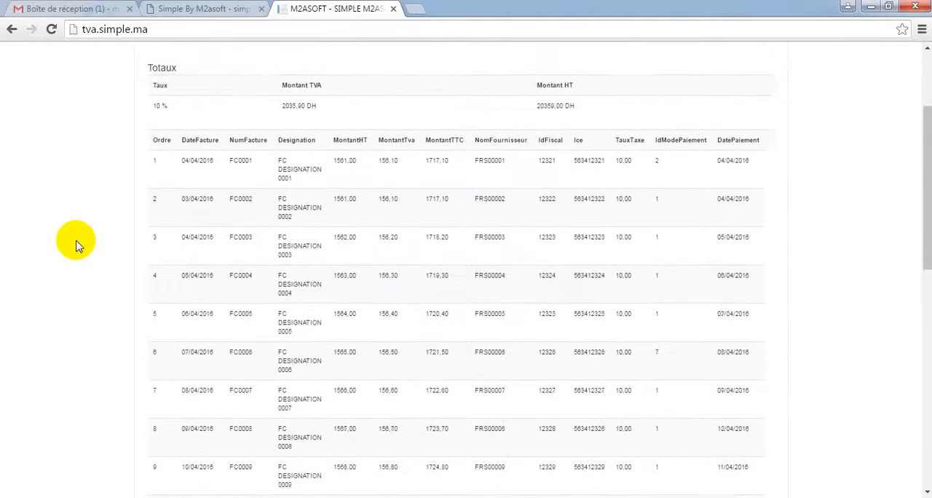
{"action": "scroll", "coordinate": [79, 246], "scroll_direction": "up", "scroll_amount": 2}
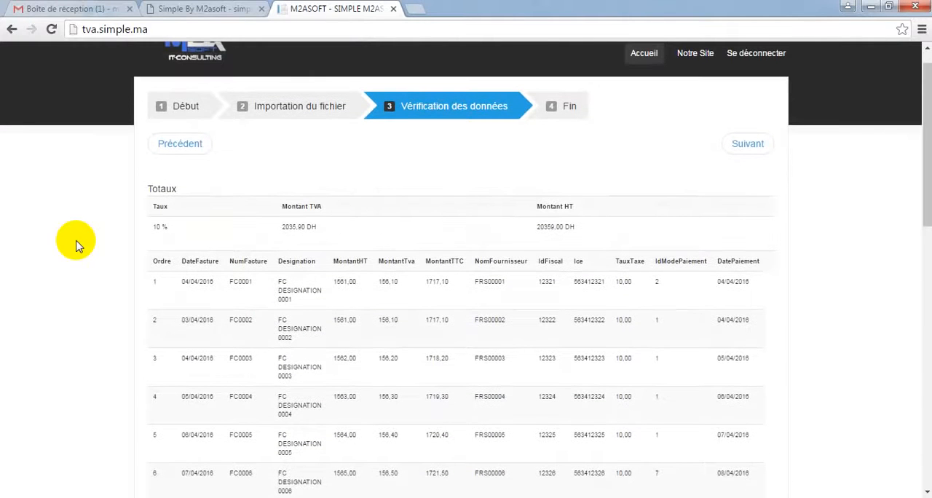
{"action": "left_click", "coordinate": [565, 109]}
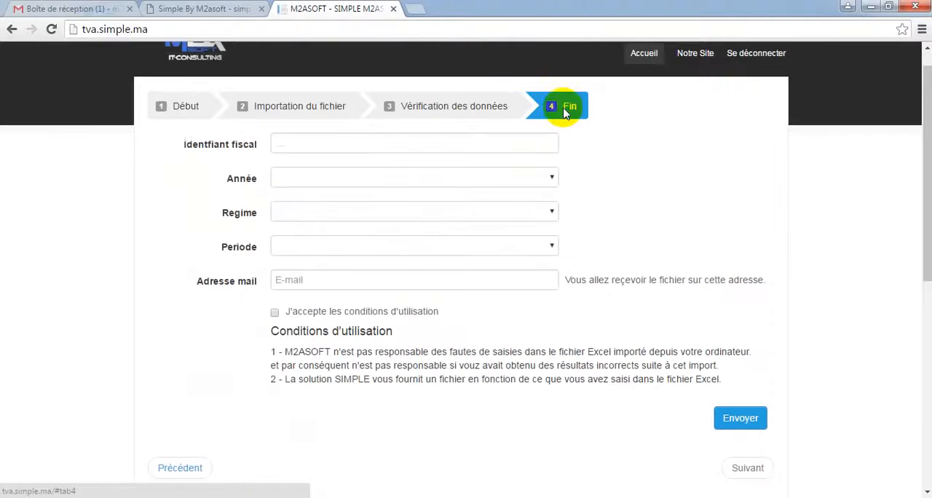
Enter the company's tax identifier and set the year to 2016, the regime to Trimestriel and the period to 3
{"action": "left_click", "coordinate": [364, 141]}
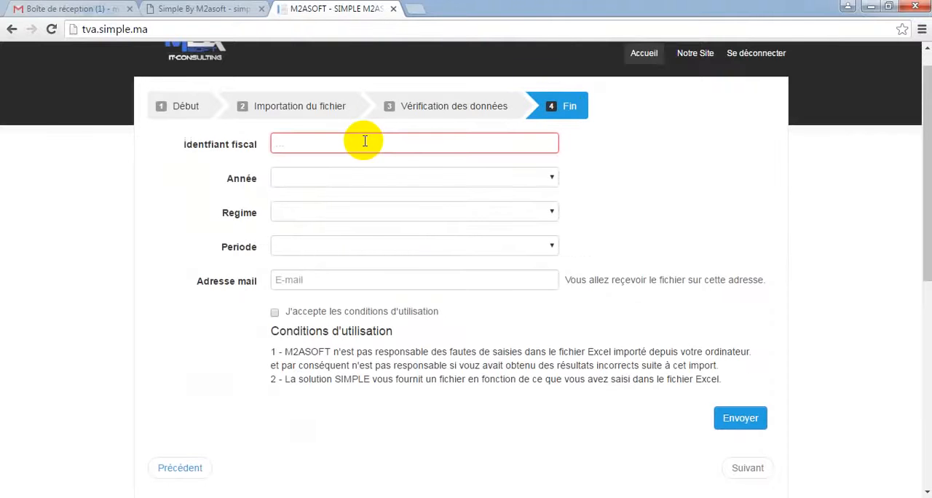
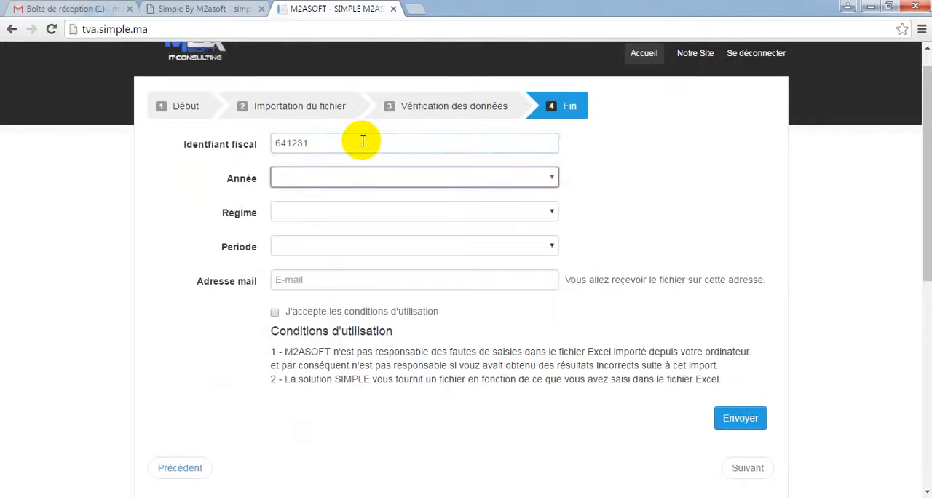
{"action": "left_click", "coordinate": [312, 181]}
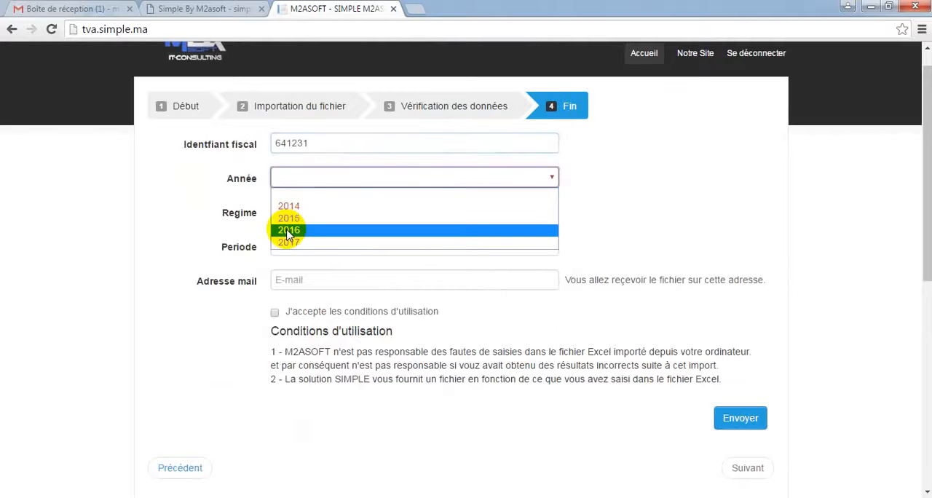
{"action": "left_click", "coordinate": [289, 230]}
{"action": "left_click", "coordinate": [335, 213]}
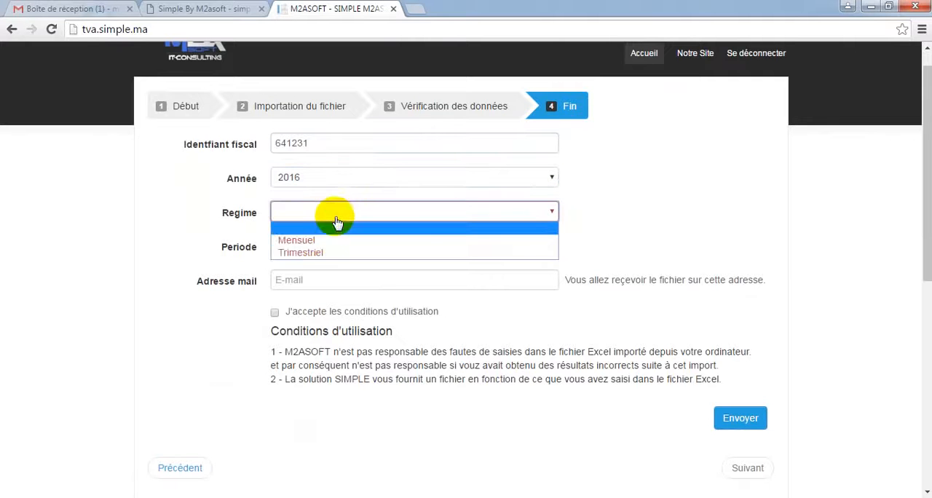
{"action": "left_click", "coordinate": [300, 252]}
{"action": "left_click", "coordinate": [310, 251]}
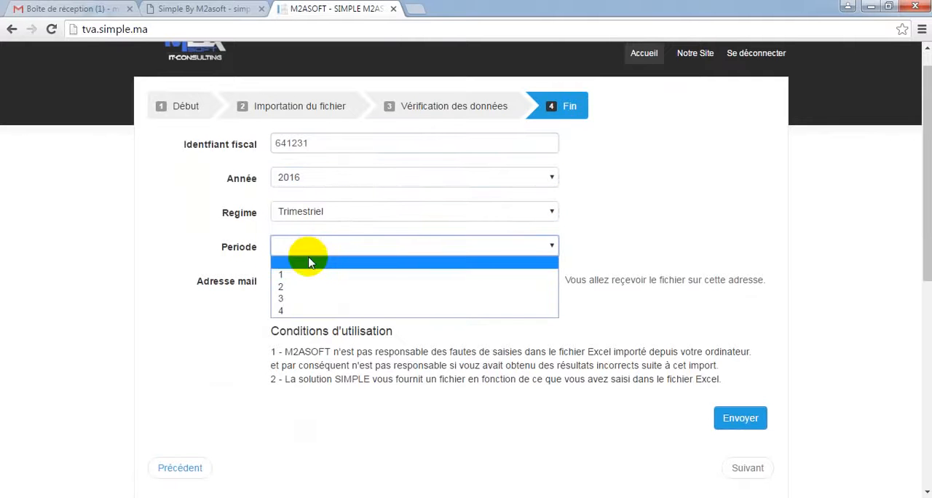
{"action": "left_click", "coordinate": [283, 299]}
Fill in the recipient's e-mail address and submit the form with the conditions of use accepted
{"action": "left_click", "coordinate": [318, 288]}
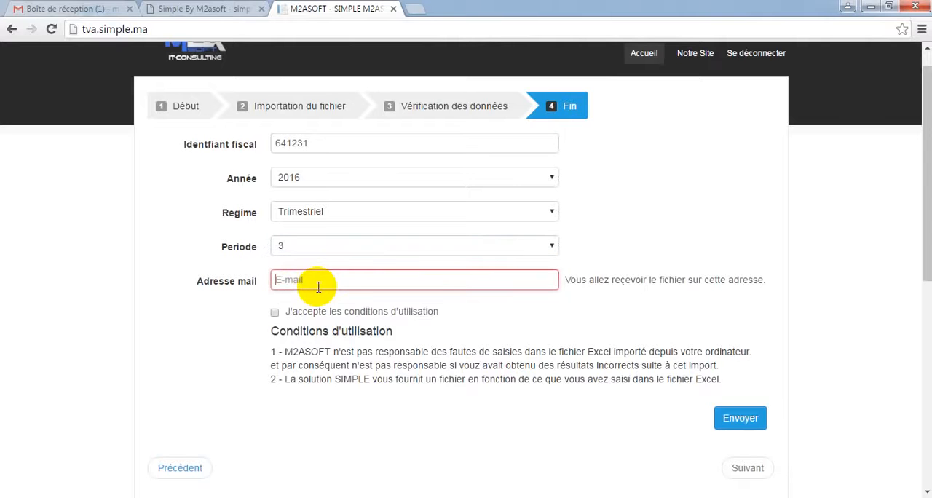
{"action": "type", "text": "M"}
{"action": "key", "text": "BackSpace"}
{"action": "type", "text": "m"}
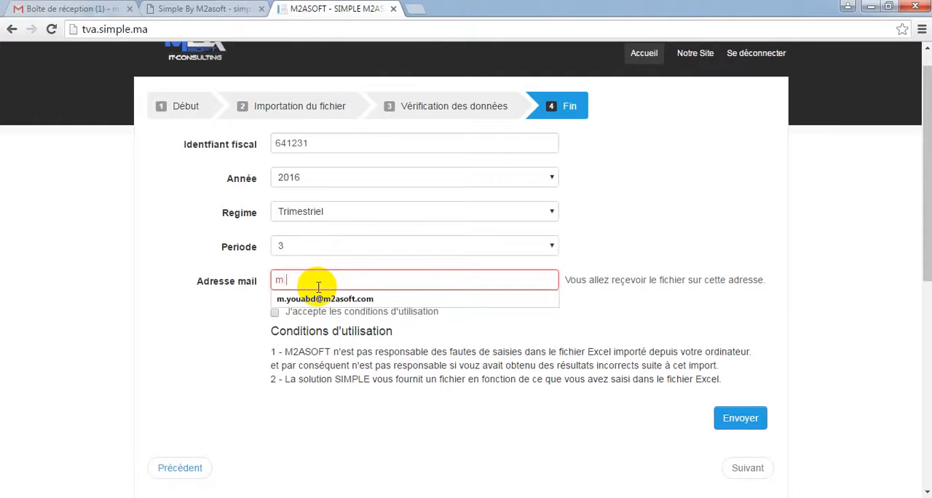
{"action": "type", "text": "."}
{"action": "left_click", "coordinate": [341, 299]}
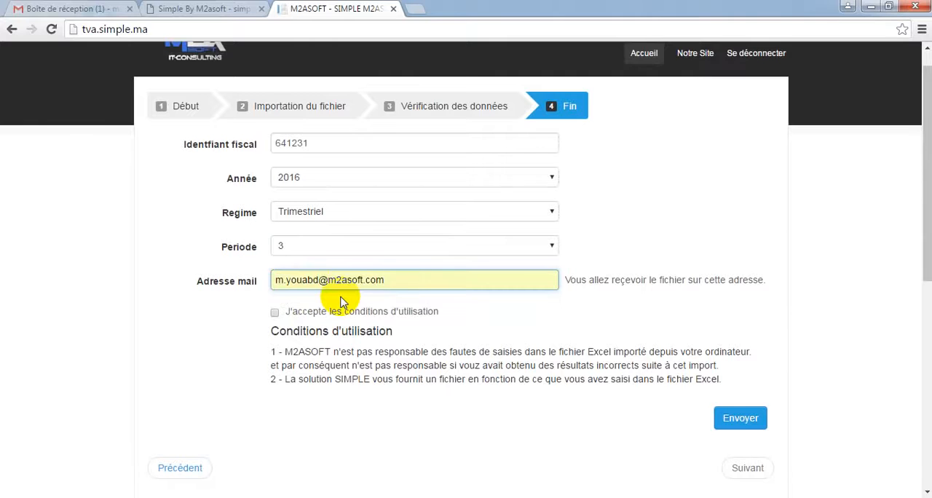
{"action": "left_click", "coordinate": [274, 314]}
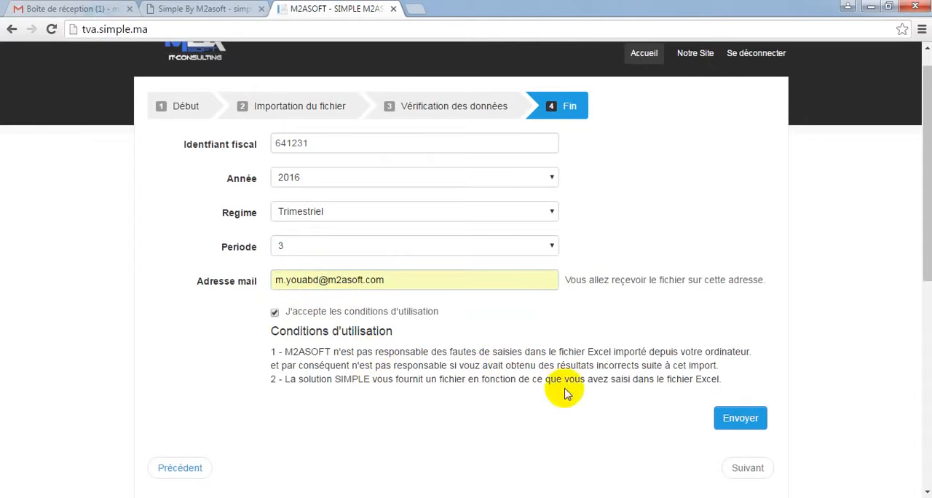
{"action": "left_click", "coordinate": [730, 421]}
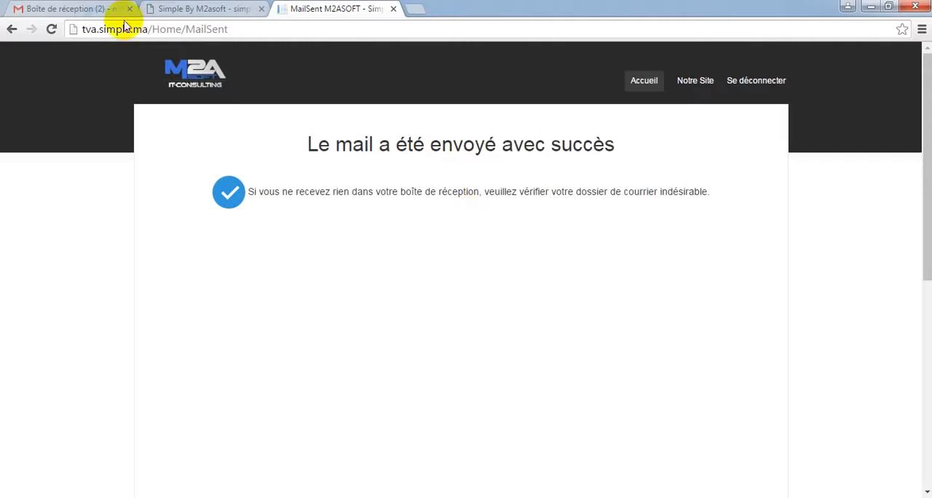
Switch to the Gmail inbox, open the new EDI_TVA message from M2ASOFT and download its zip attachment
{"action": "left_click", "coordinate": [84, 8]}
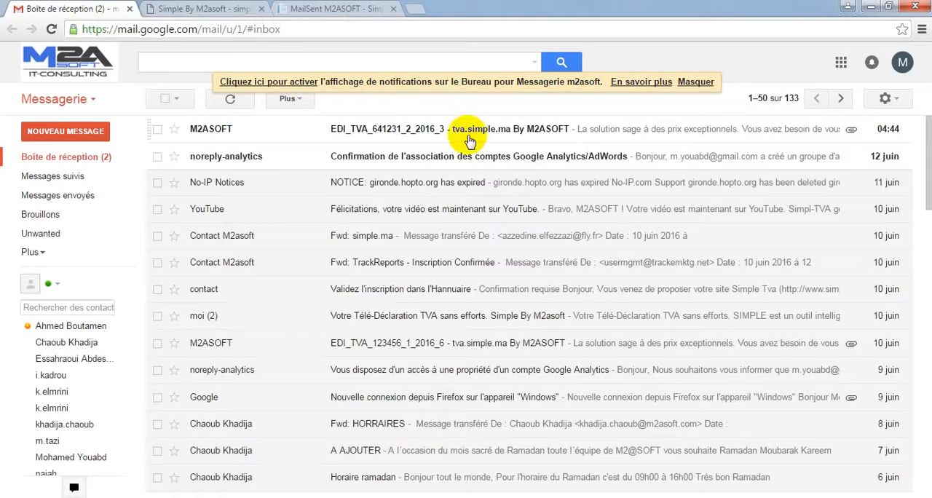
{"action": "left_click", "coordinate": [494, 141]}
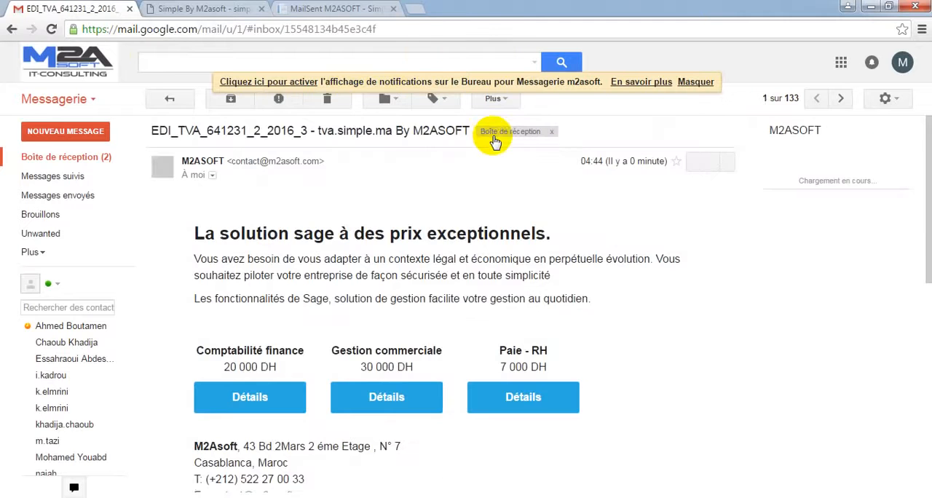
{"action": "left_click_drag", "start_coordinate": [930, 187], "coordinate": [930, 288]}
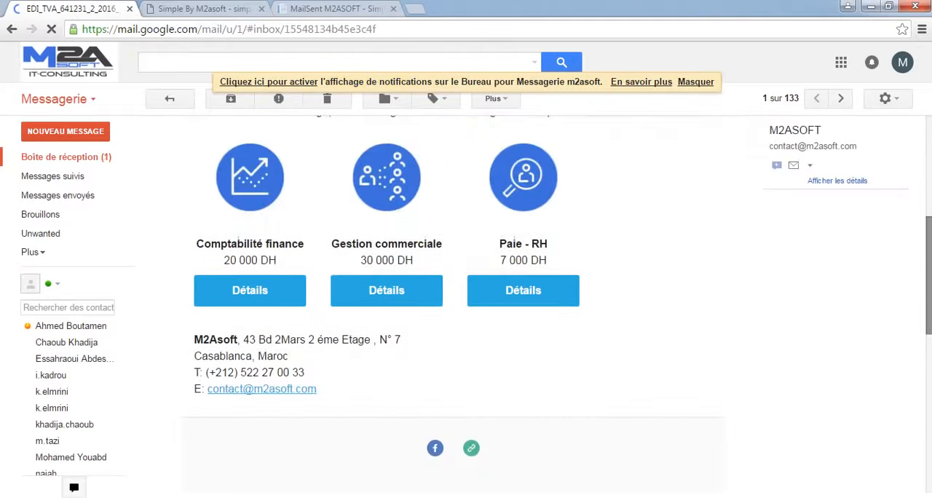
{"action": "left_click", "coordinate": [919, 375]}
{"action": "mouse_move", "coordinate": [217, 264]}
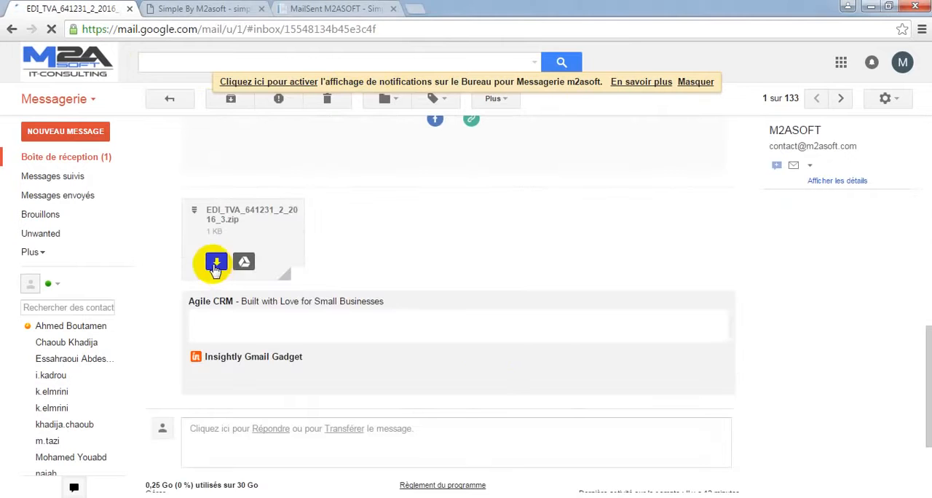
{"action": "left_click", "coordinate": [215, 264]}
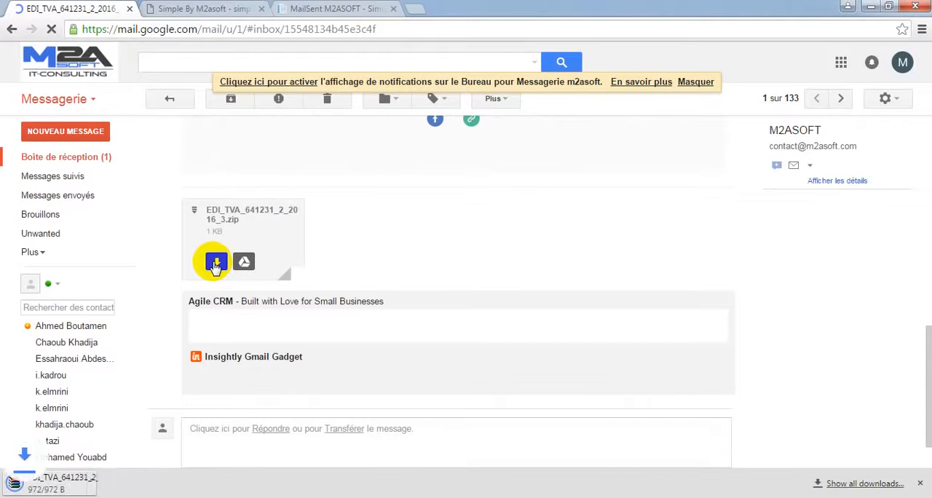
Open the downloaded EDI_TVA archive to check its contents, close it and return to the mail inbox
{"action": "left_click", "coordinate": [139, 480]}
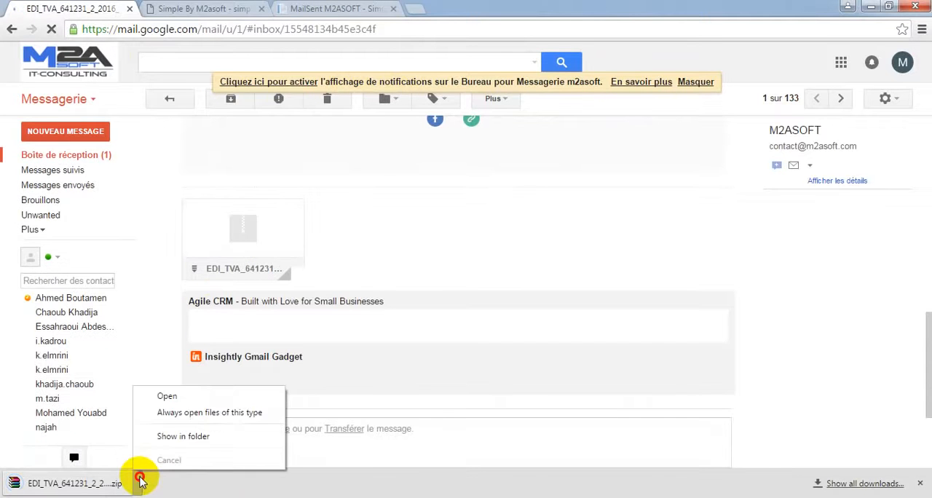
{"action": "left_click", "coordinate": [183, 401]}
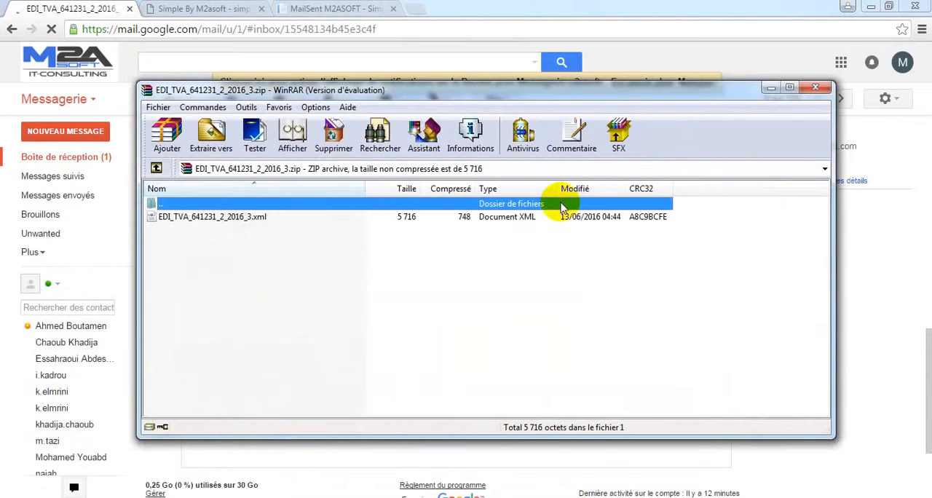
{"action": "left_click", "coordinate": [551, 269]}
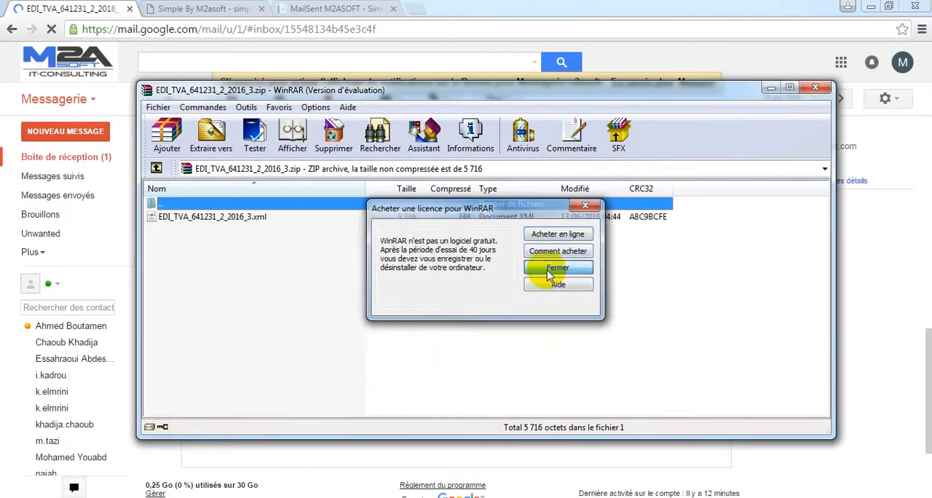
{"action": "left_click", "coordinate": [818, 93]}
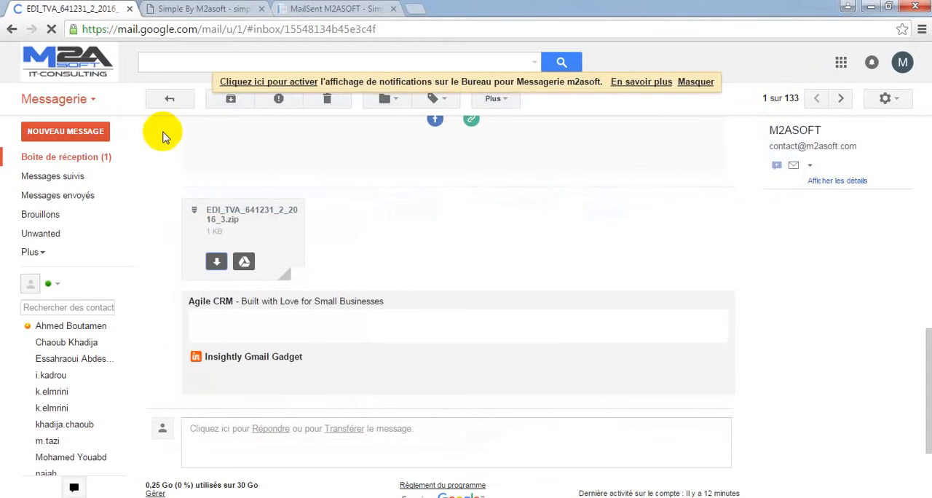
{"action": "left_click", "coordinate": [64, 161]}
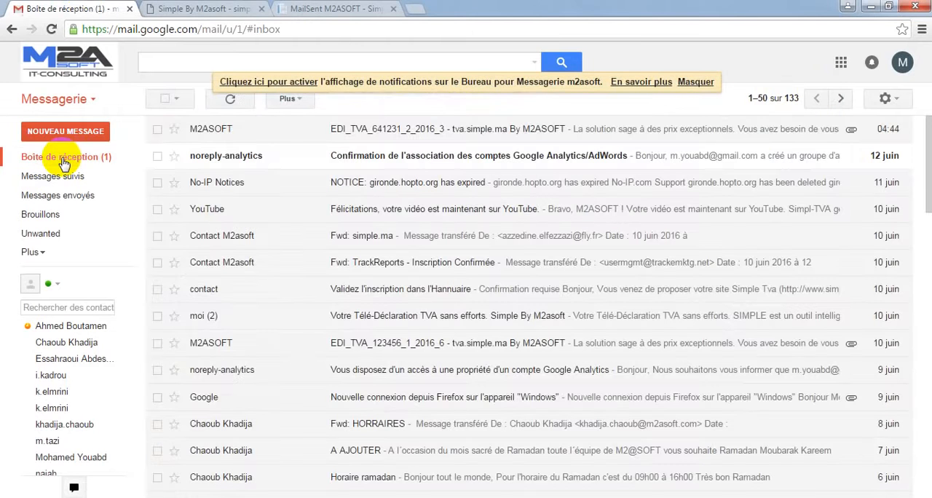